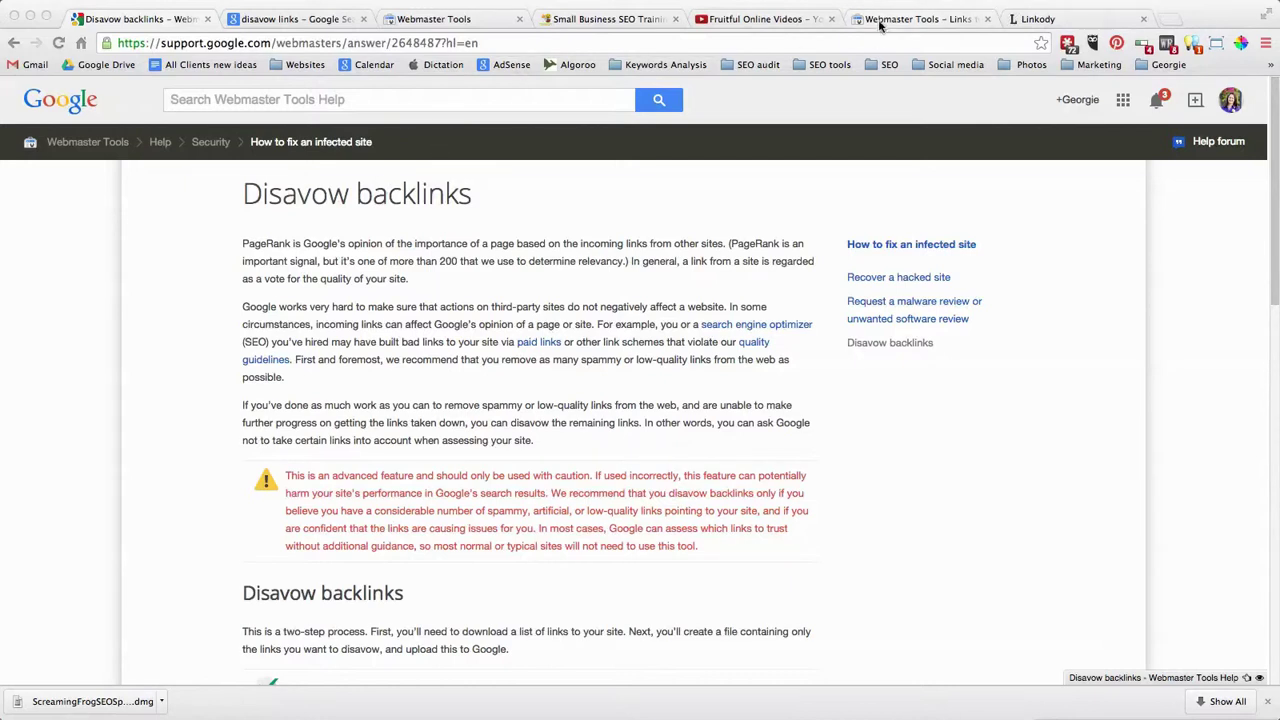
pyautogui.click(877, 21)
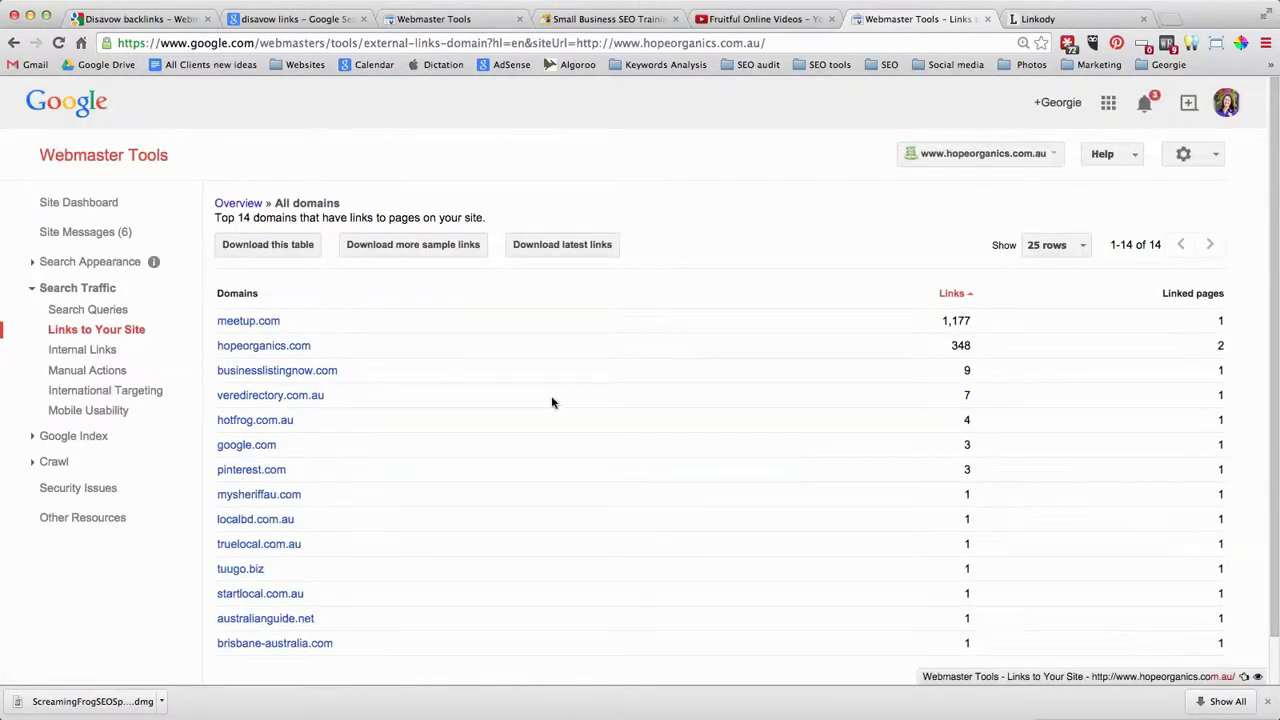
pyautogui.scroll(-3, 551, 402)
pyautogui.scroll(3, 551, 402)
pyautogui.click(1042, 22)
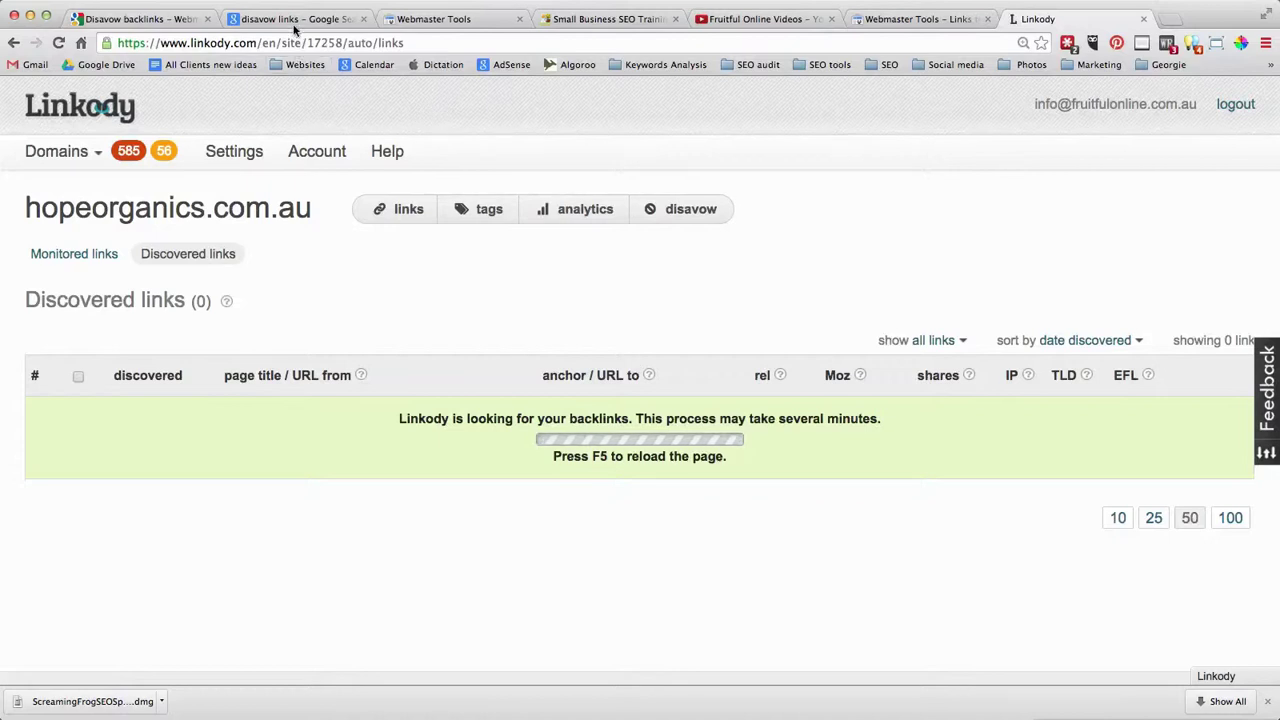
# Read the sample disavow file and the upload instructions on the Disavow backlinks help page.
pyautogui.click(165, 19)
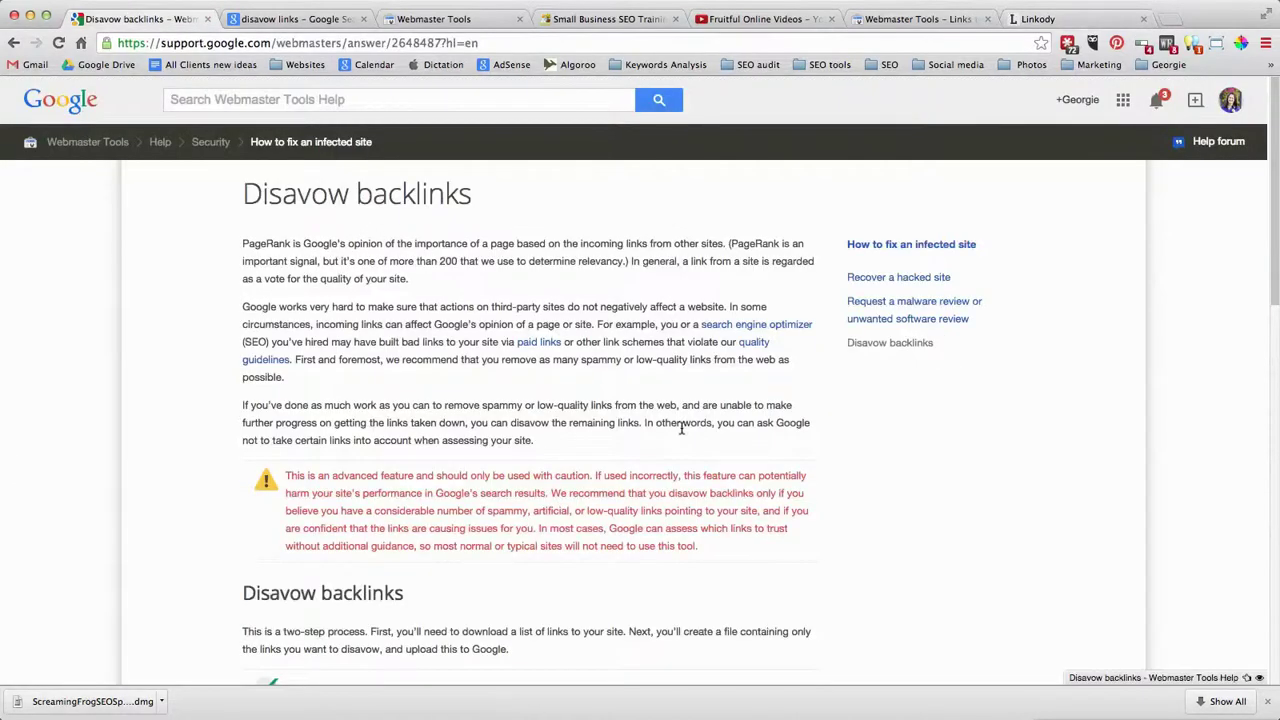
pyautogui.scroll(-10, 681, 428)
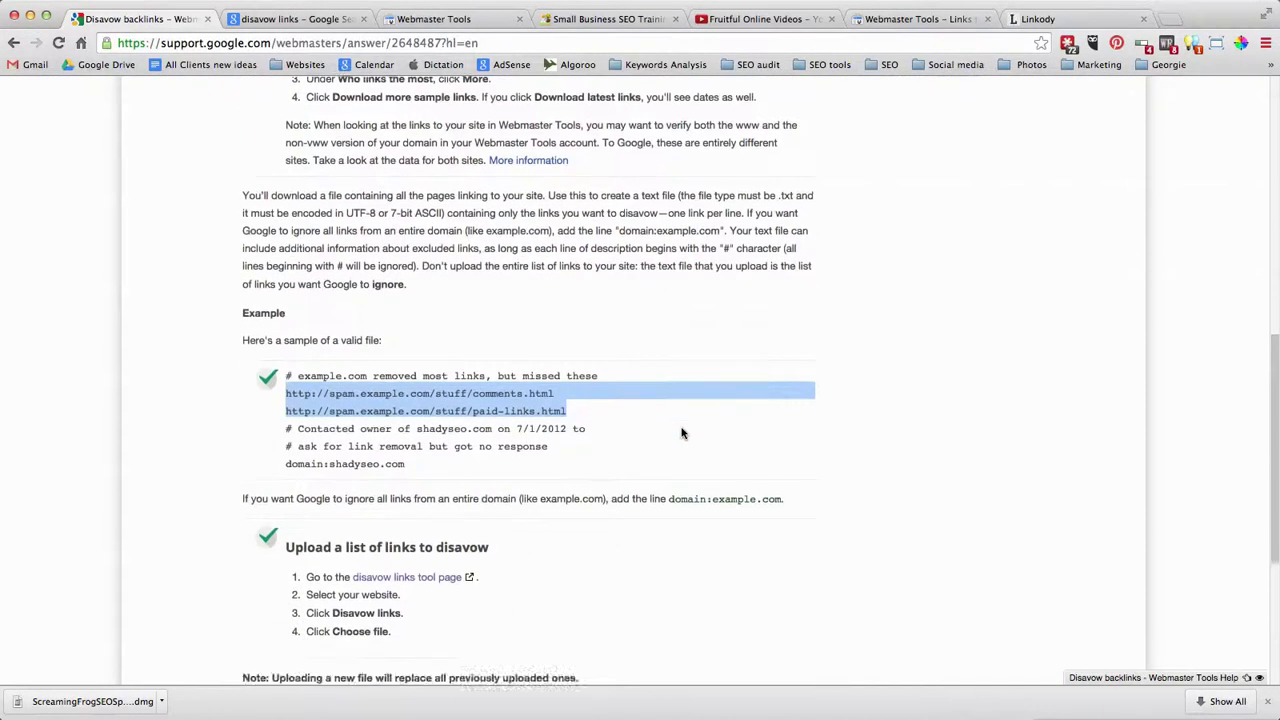
pyautogui.scroll(-2, 682, 432)
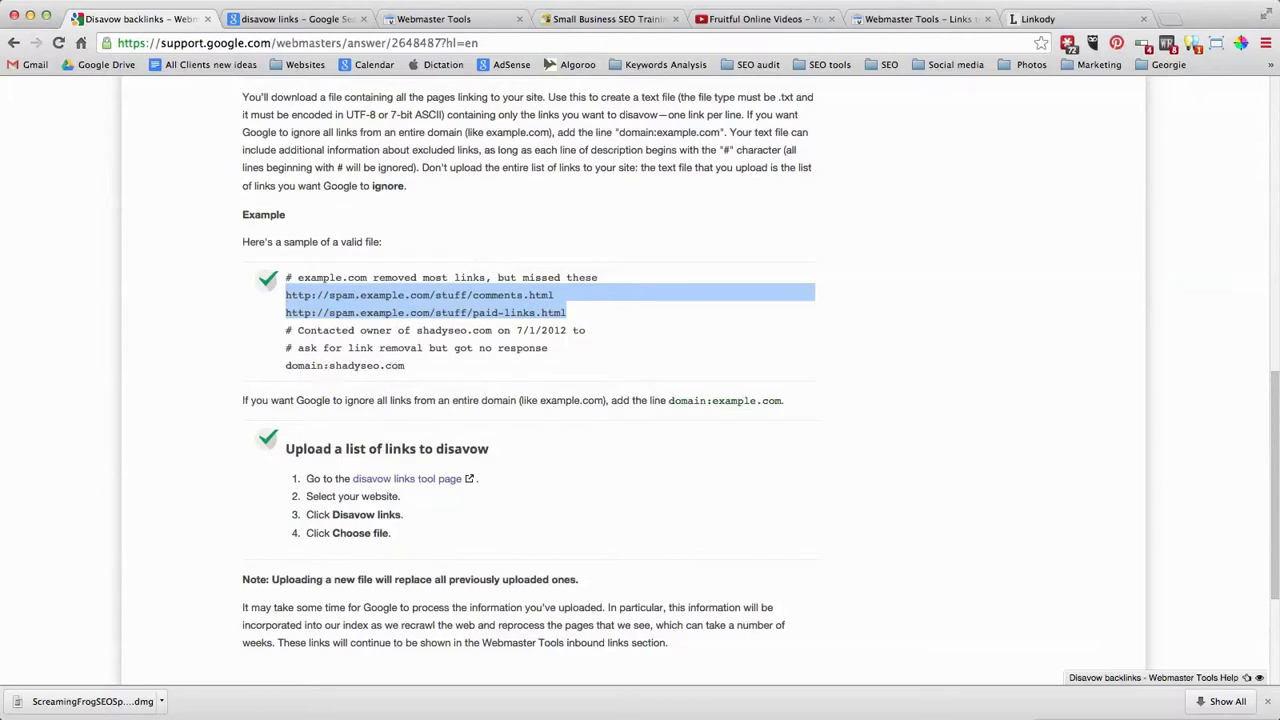
# Revisit the linking domains, the Linkody report and the "disavow links" search results, ending on the Disavow backlinks help page.
pyautogui.click(888, 19)
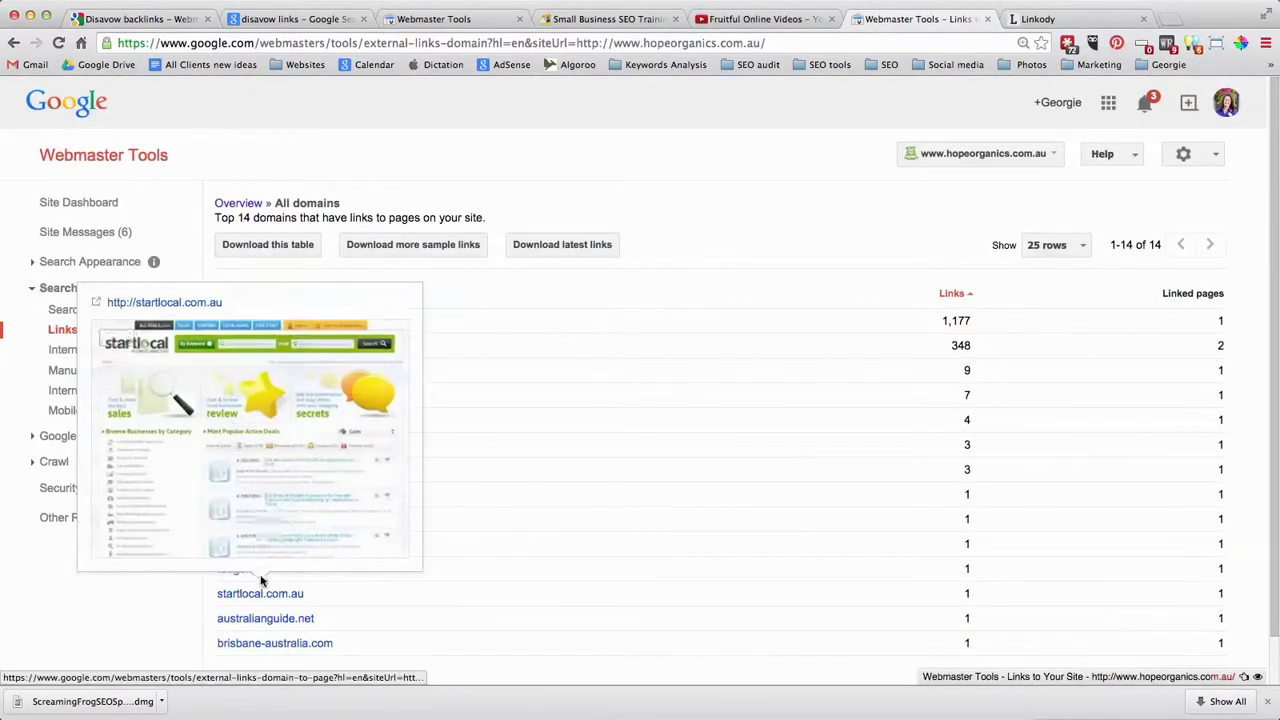
pyautogui.click(1035, 19)
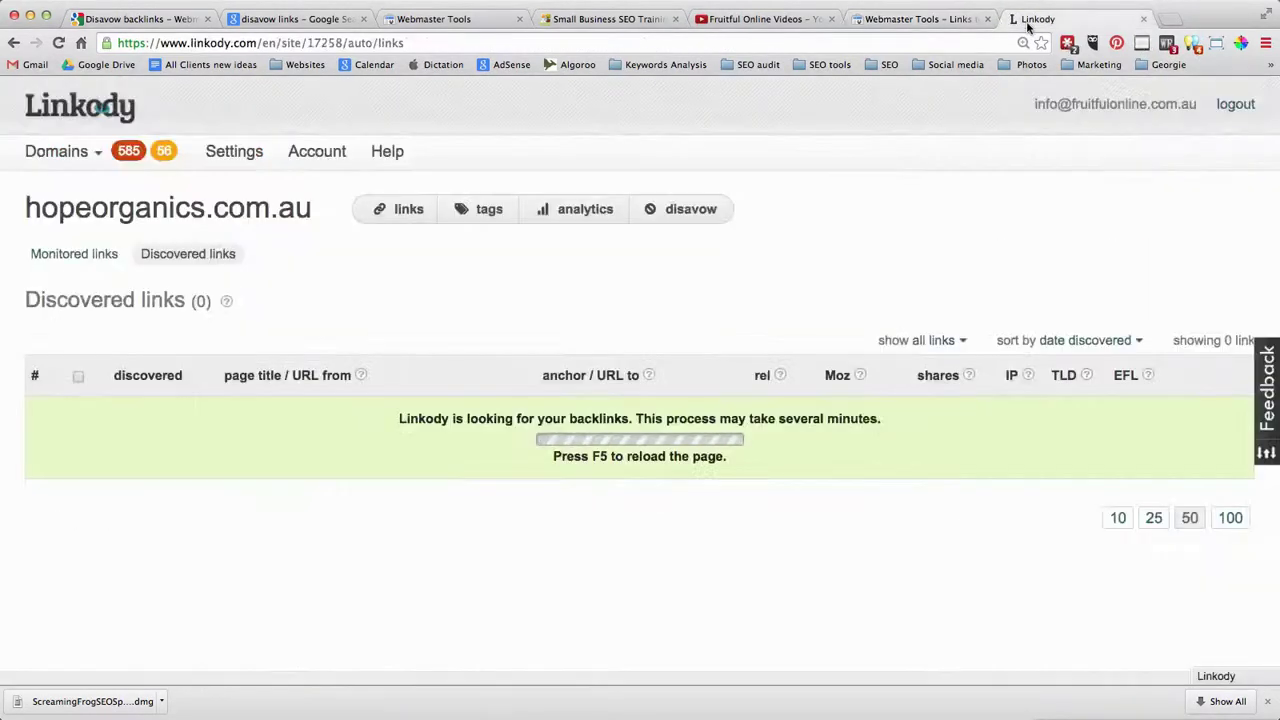
pyautogui.click(434, 19)
pyautogui.click(309, 20)
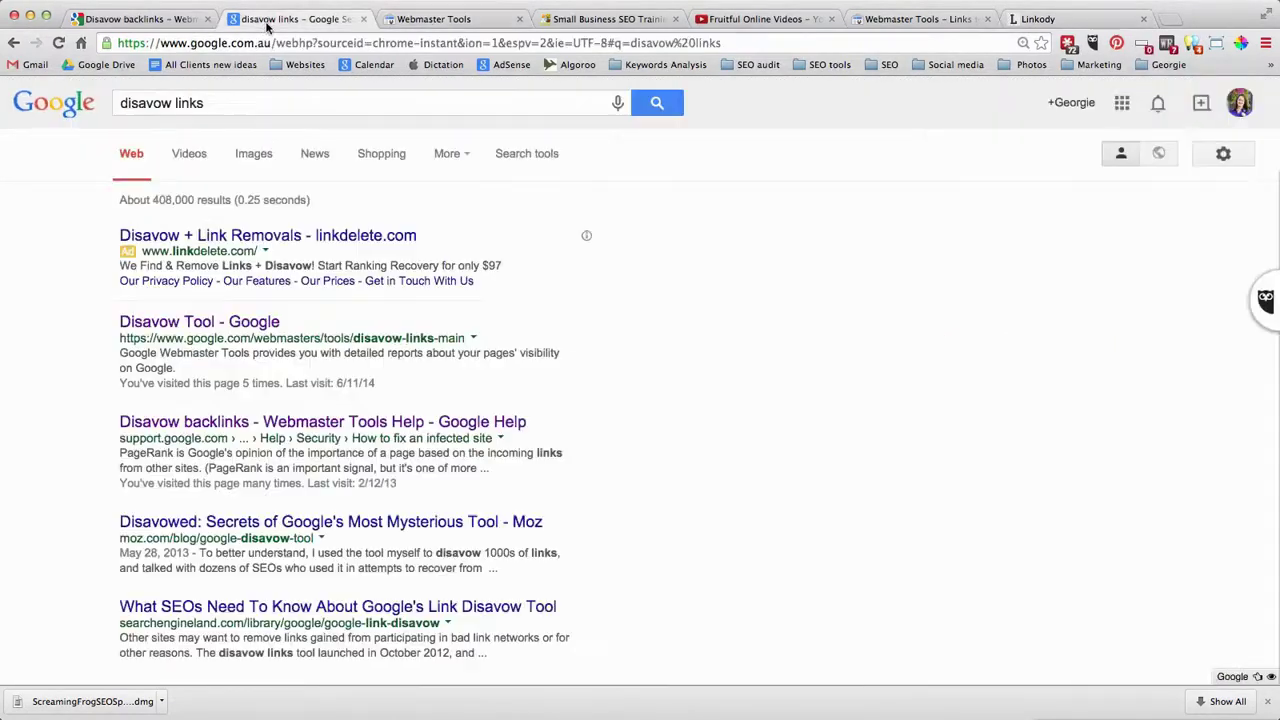
pyautogui.click(155, 20)
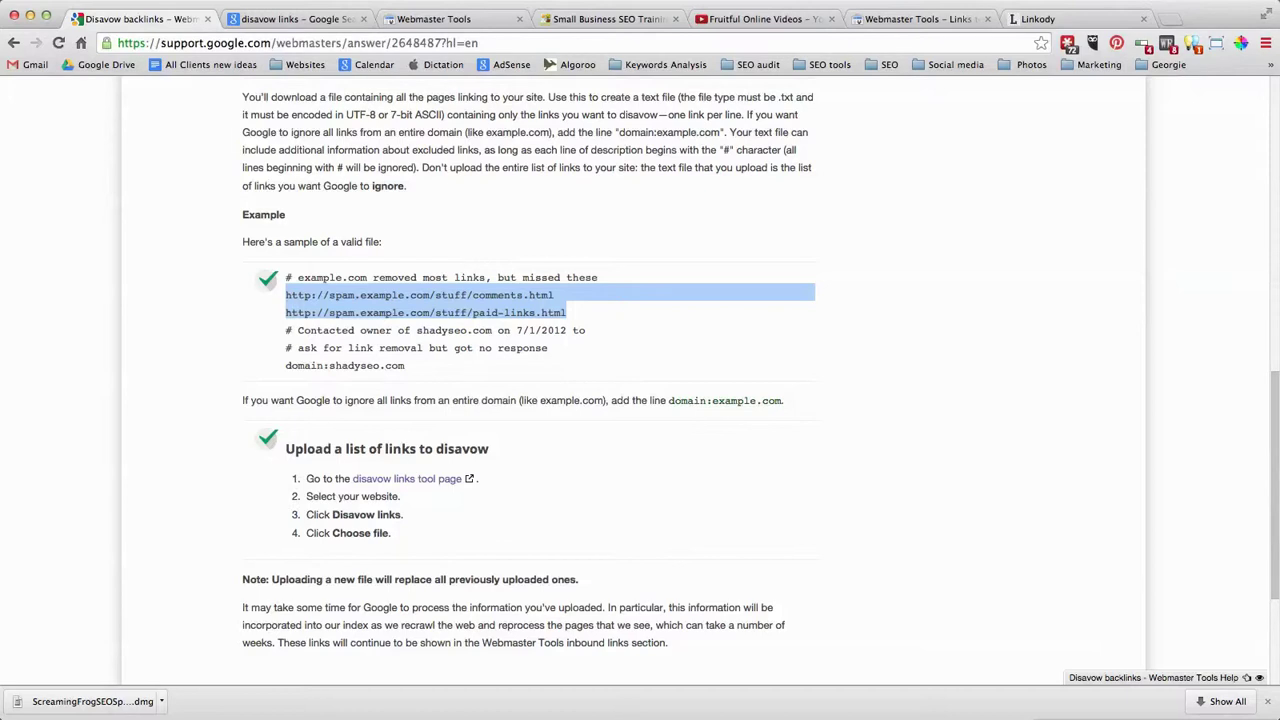
# Switch to the untitled text document, examine its sample domain entries and page URLs for disavowing, and minimise it.
pyautogui.press('super+Tab')
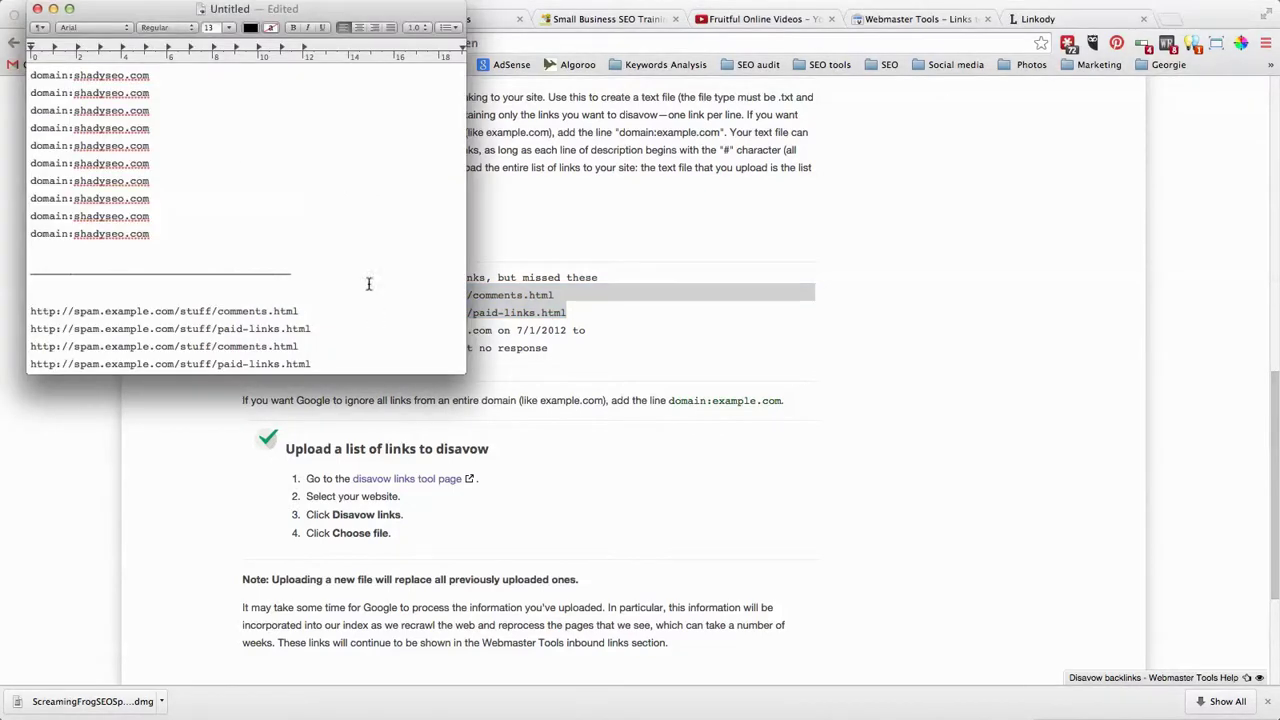
pyautogui.scroll(-1, 353, 240)
pyautogui.write('http://spam.example.com/stuff/comments.html http://spam.example.com/stuff/paid-links.html http://spam.example.com/stuff/comments.html http://spam.example.com/stuff/paid-links.html http://spam.example.com/stuff/comments.html http://spam.example.com/stuff/paid-links.html')
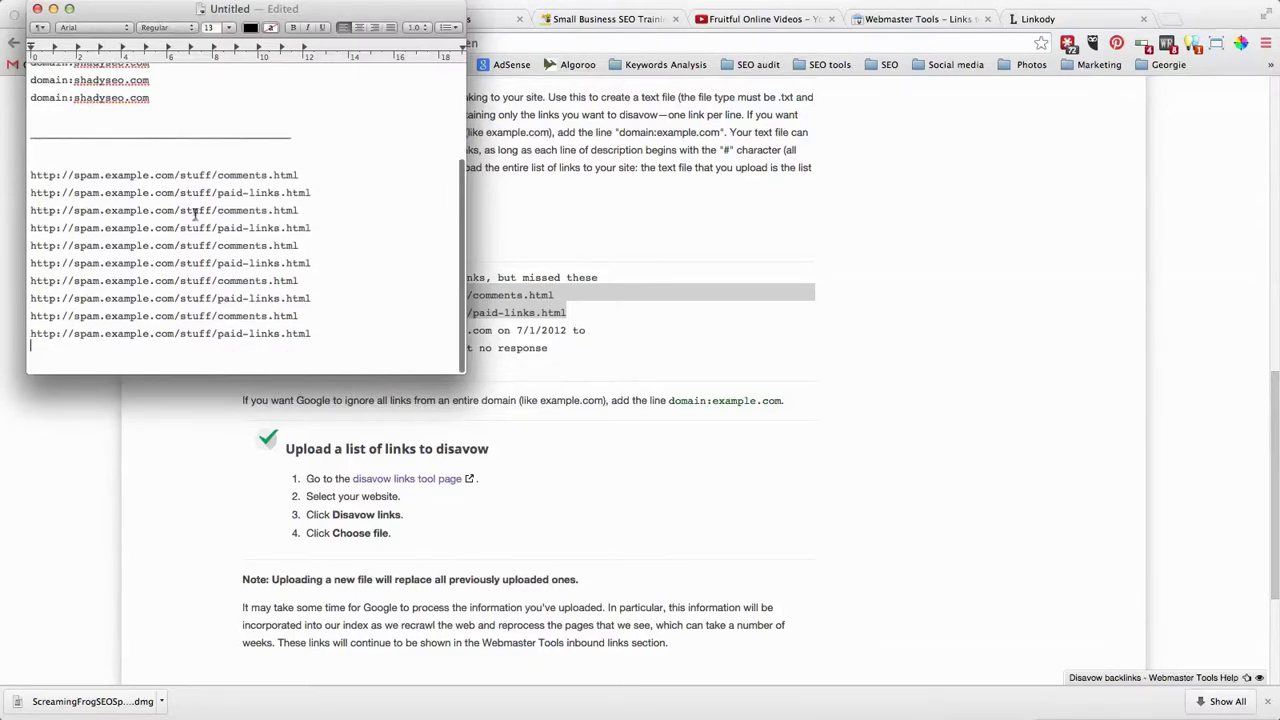
pyautogui.scroll(5, 406, 262)
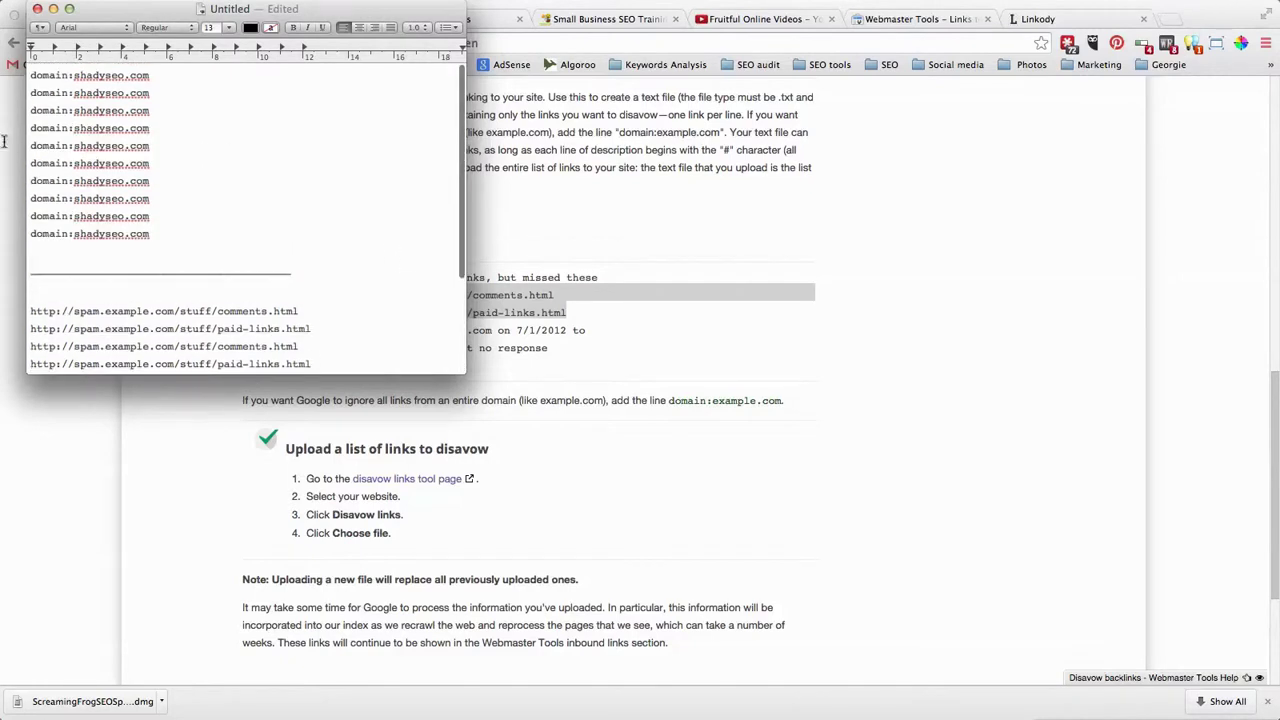
pyautogui.scroll(-5, 386, 211)
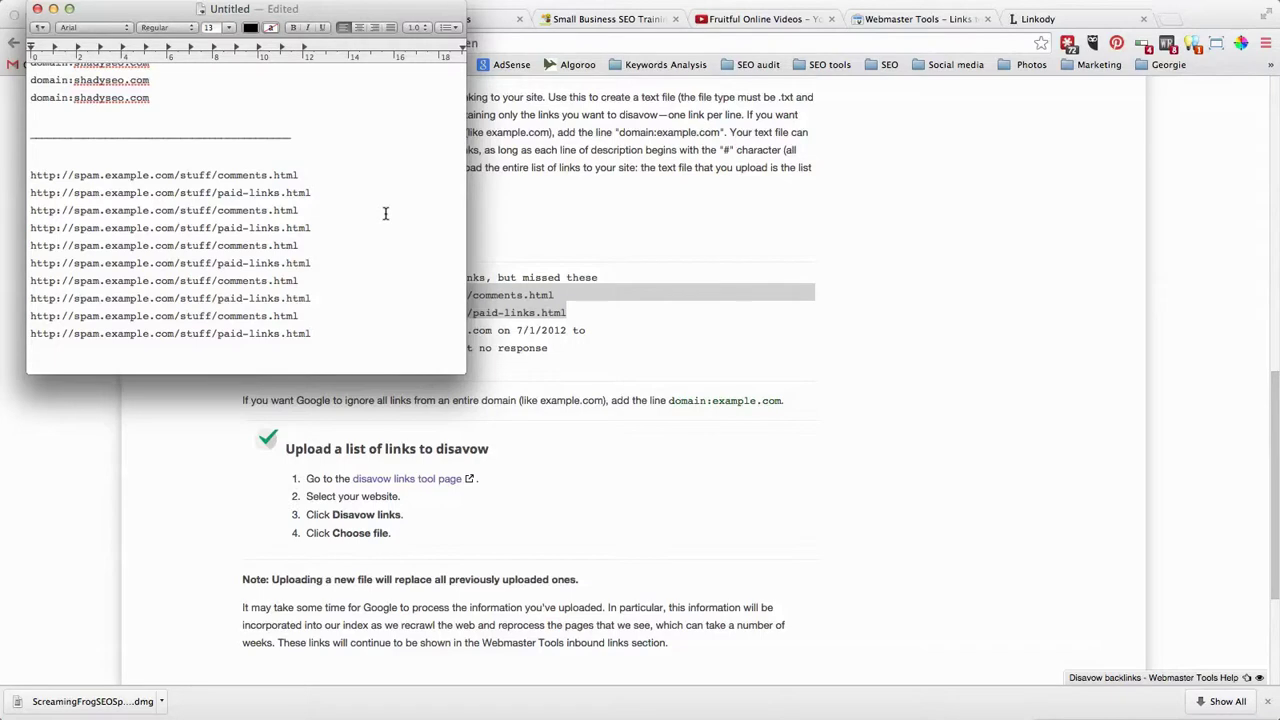
pyautogui.click(53, 8)
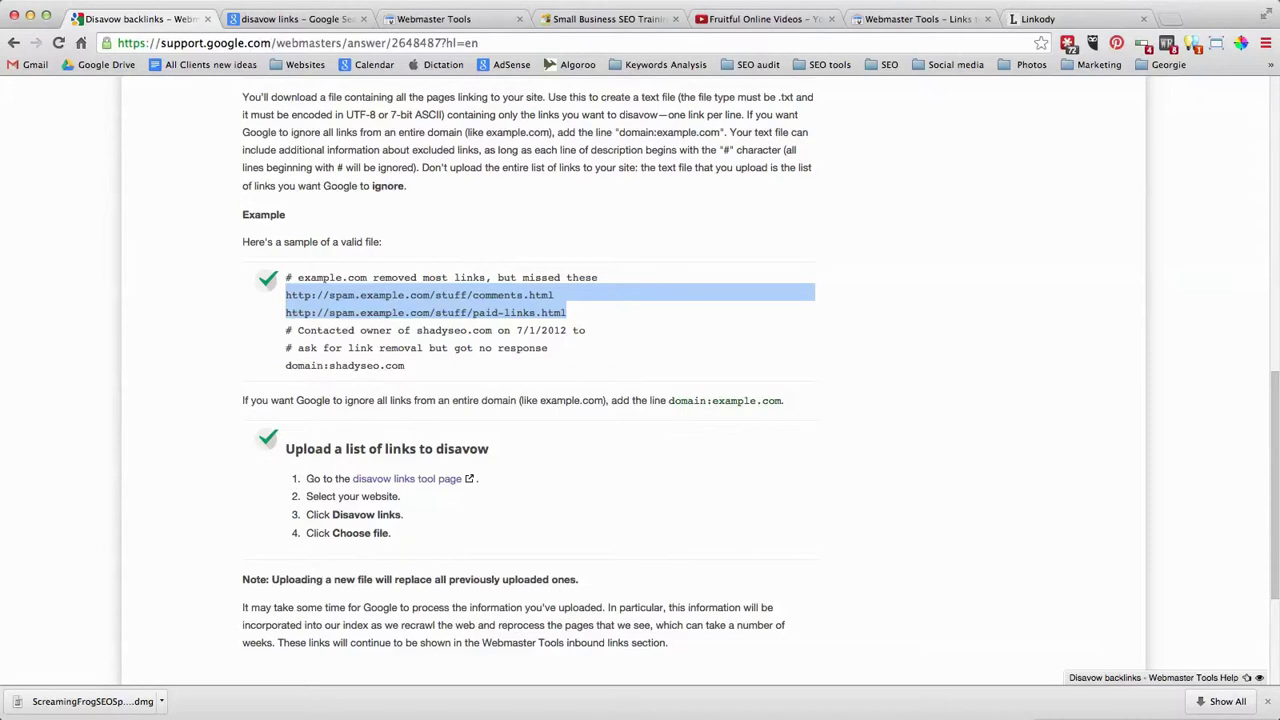
pyautogui.press('super+Tab')
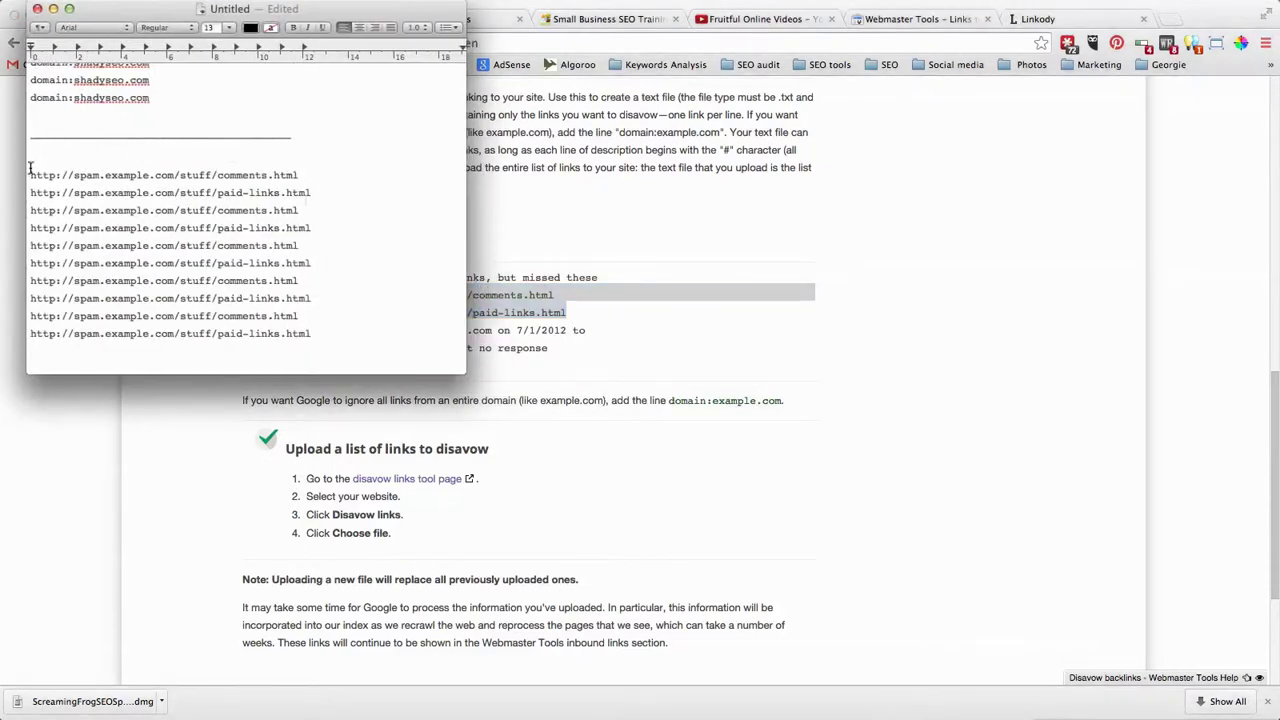
pyautogui.scroll(5, 129, 110)
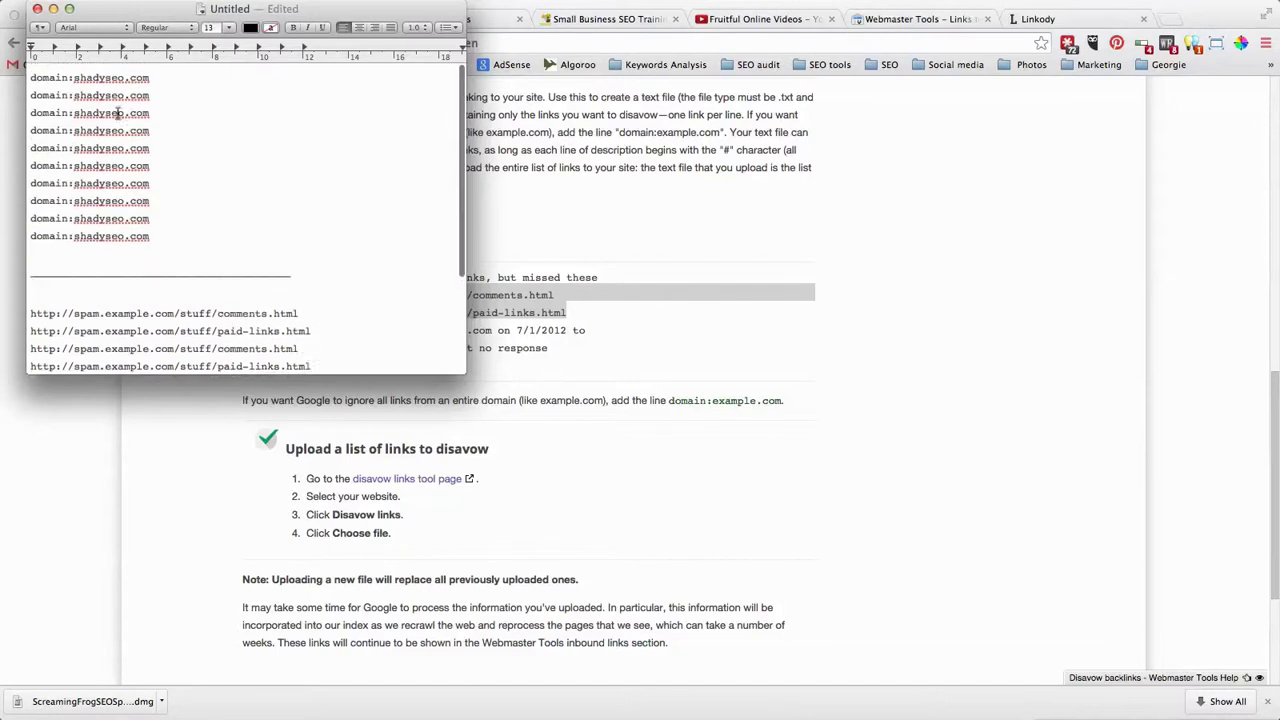
pyautogui.click(54, 9)
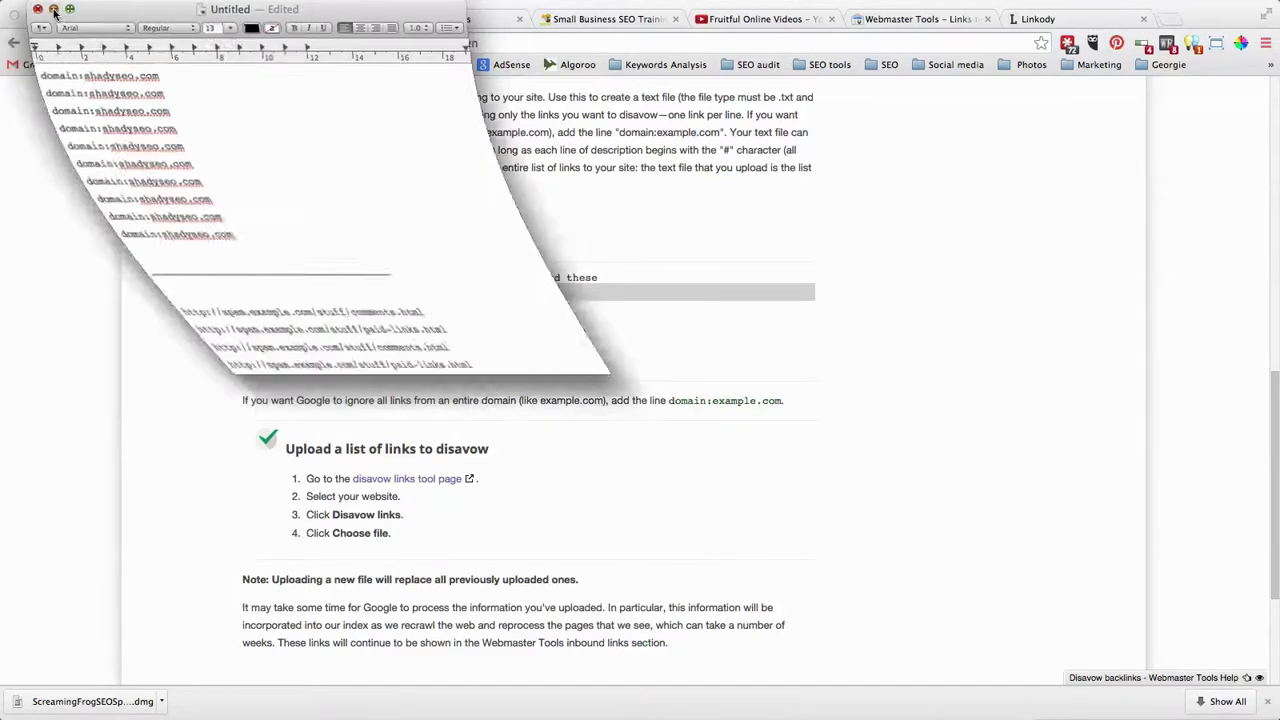
pyautogui.click(304, 20)
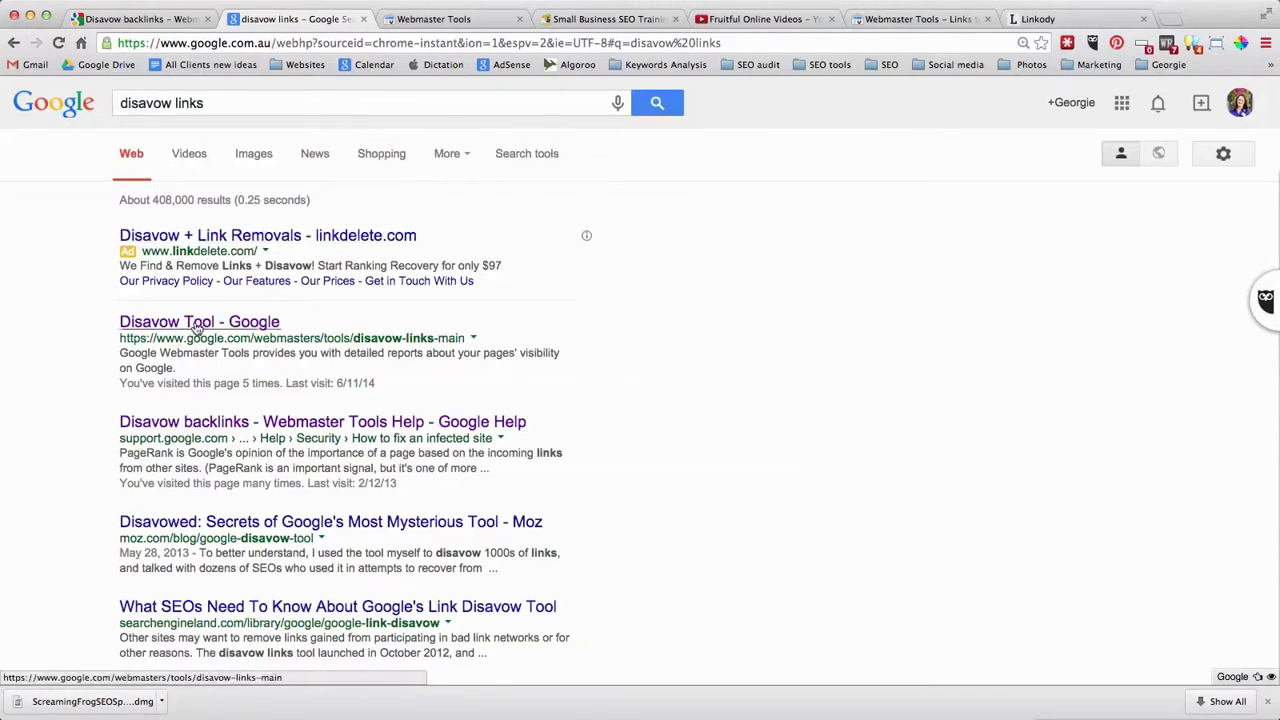
pyautogui.click(455, 19)
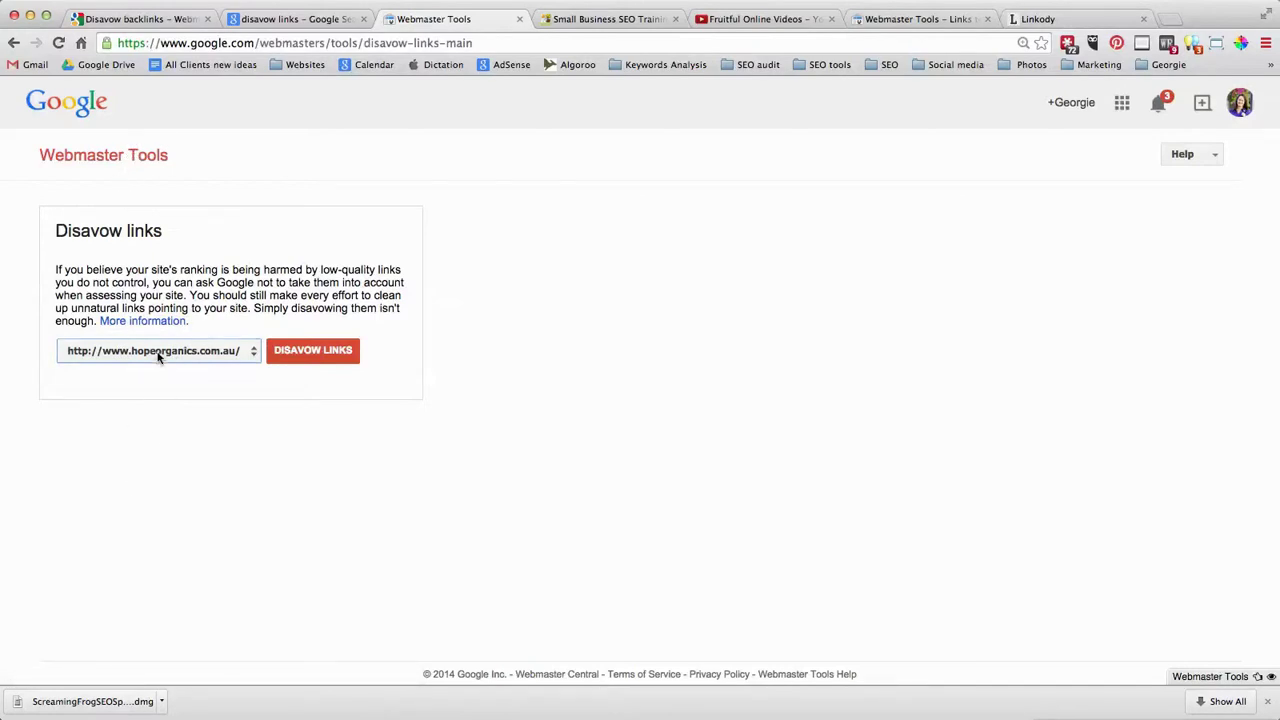
pyautogui.click(305, 352)
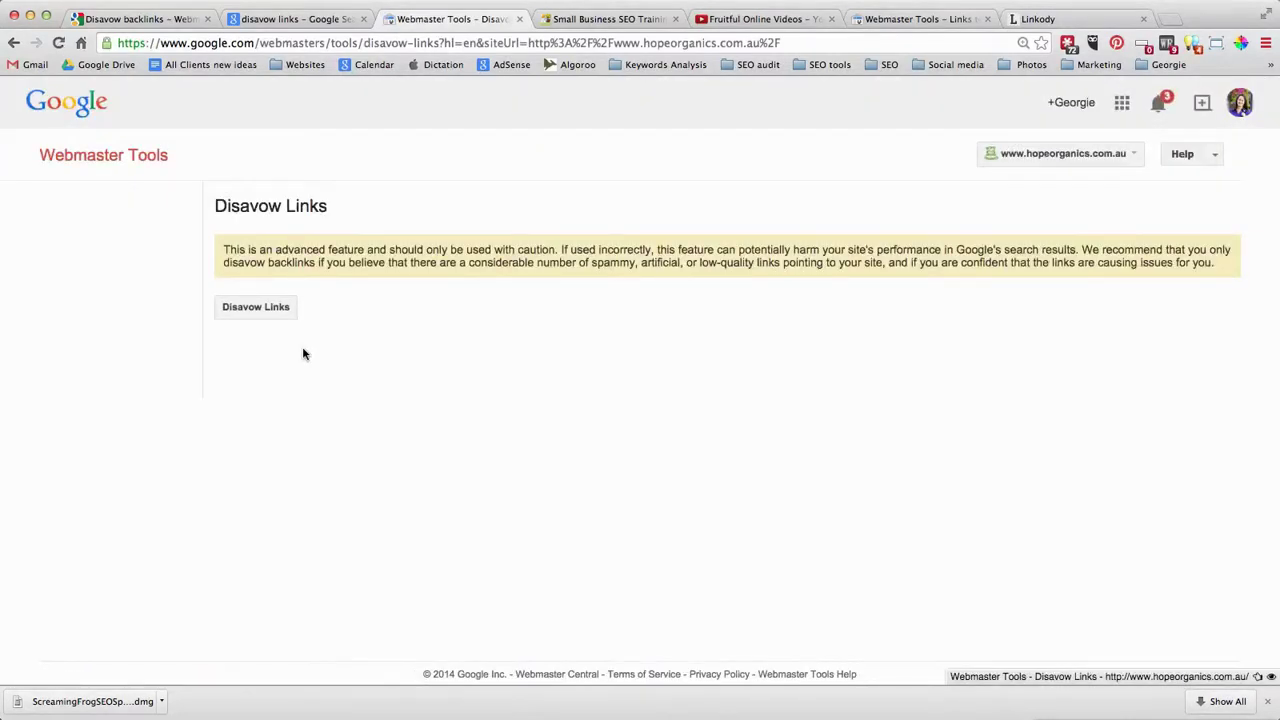
# Examine the disavow upload dialog and its text file selection, and close both without submitting a file.
pyautogui.click(254, 312)
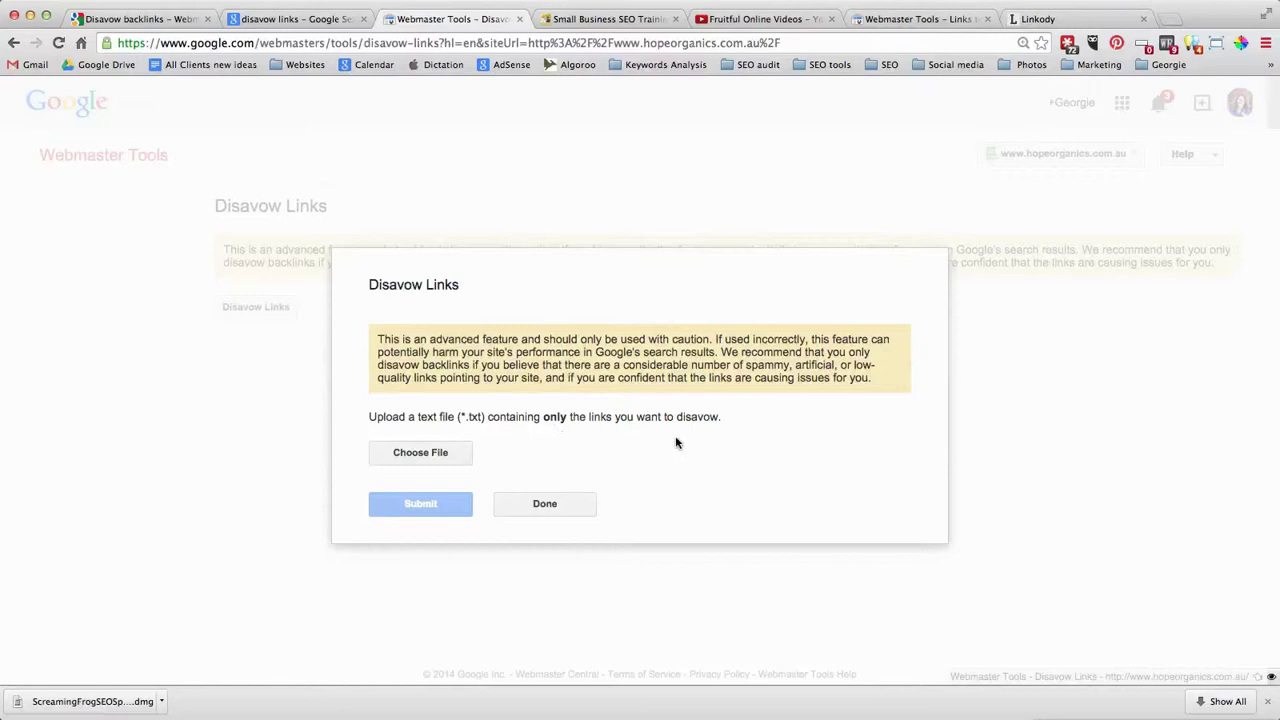
pyautogui.click(411, 456)
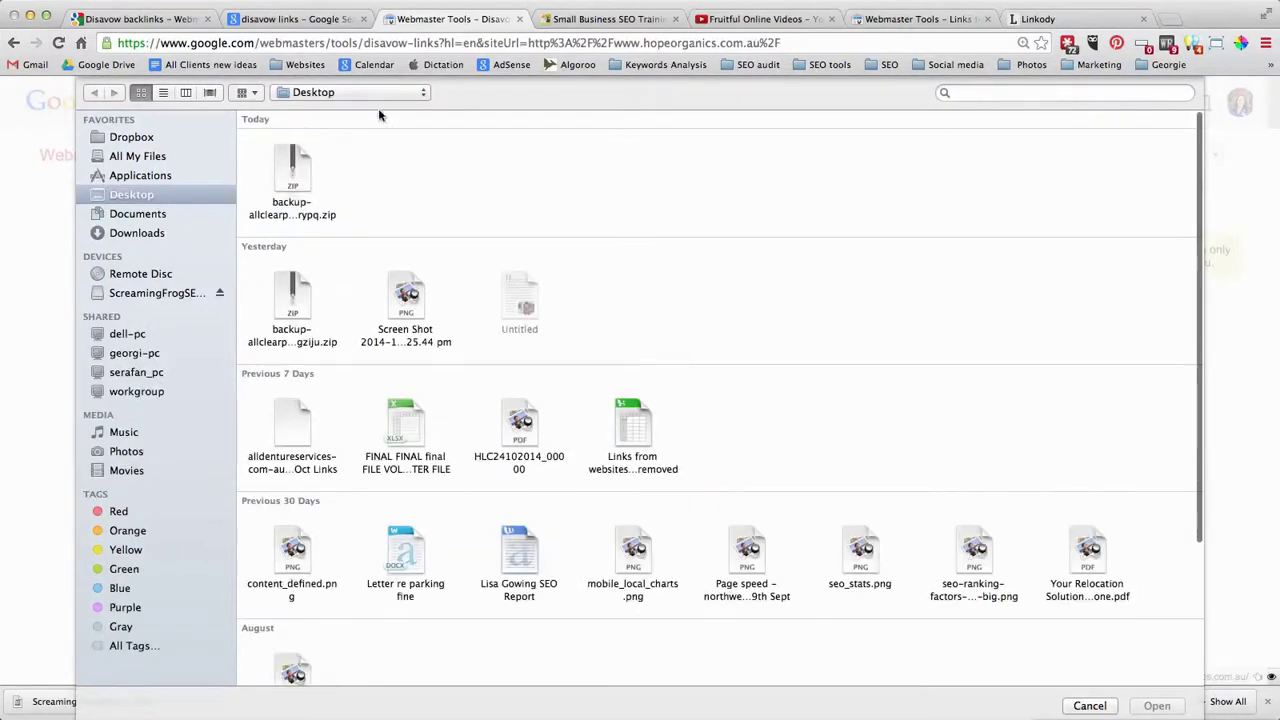
pyautogui.click(1089, 705)
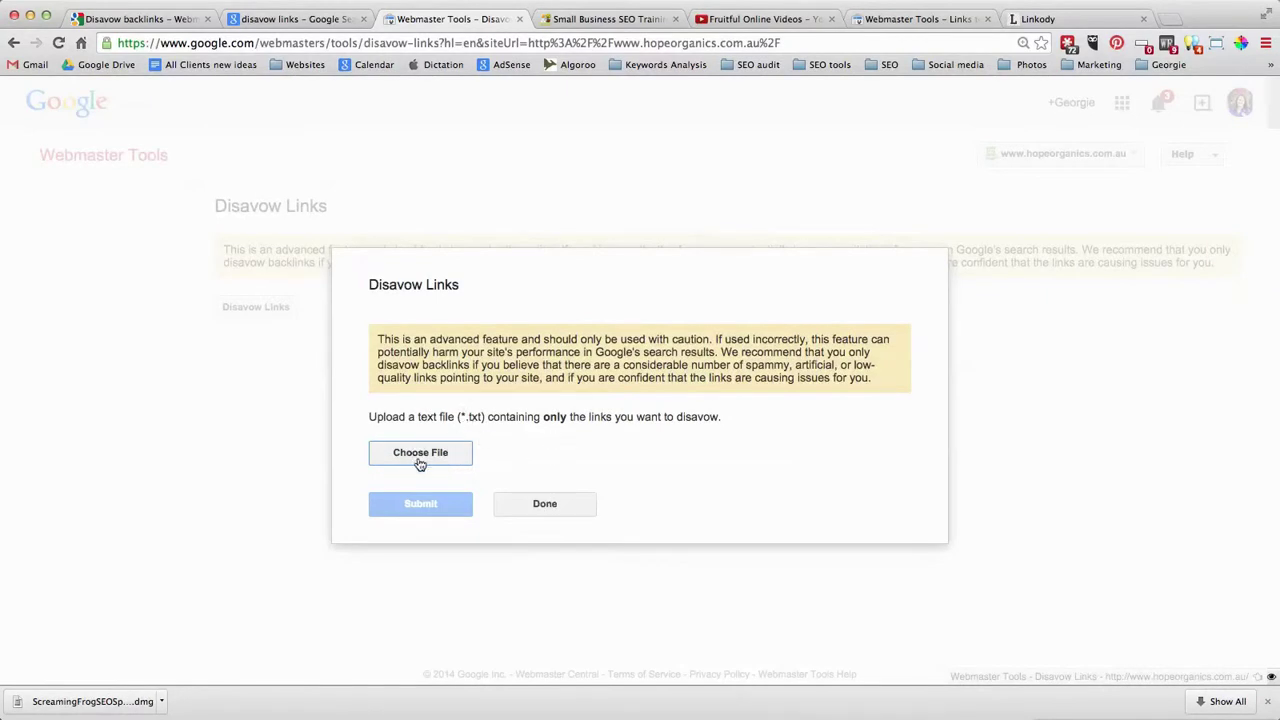
pyautogui.click(536, 511)
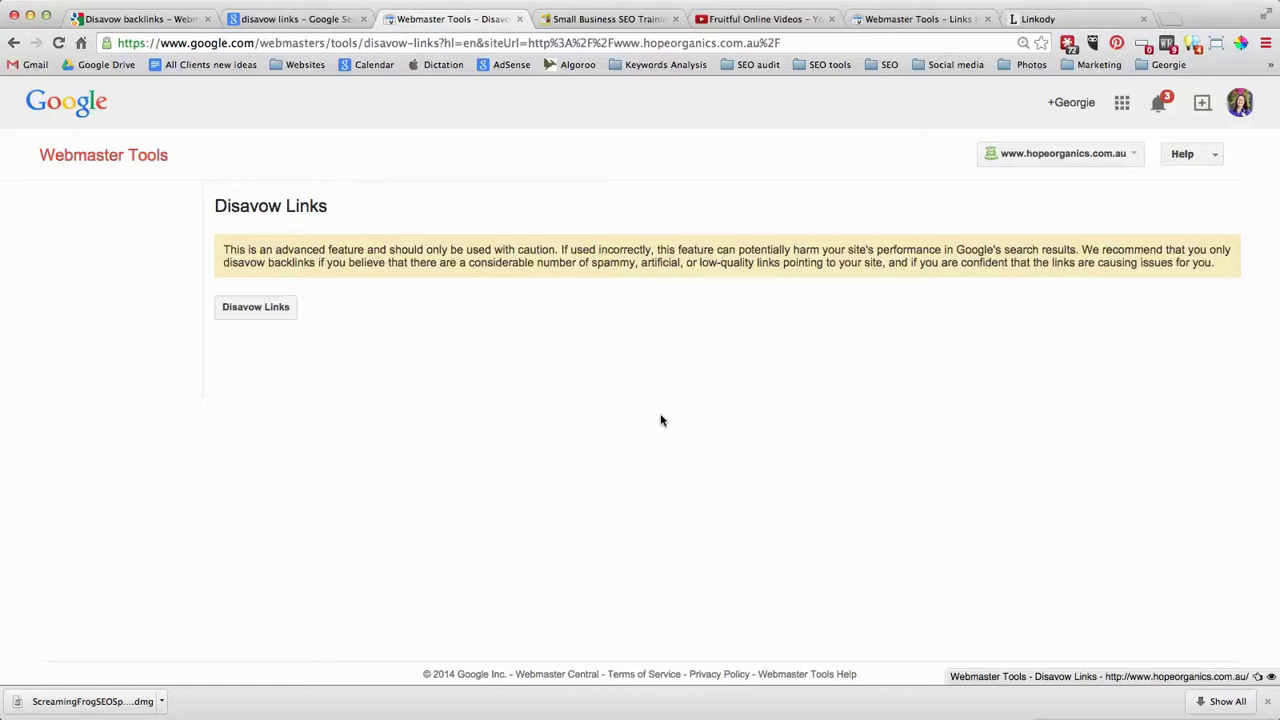
# View the Small Business SEO Training site and the Fruitful Online Videos YouTube channel, and return to the Disavow Links page.
pyautogui.click(588, 19)
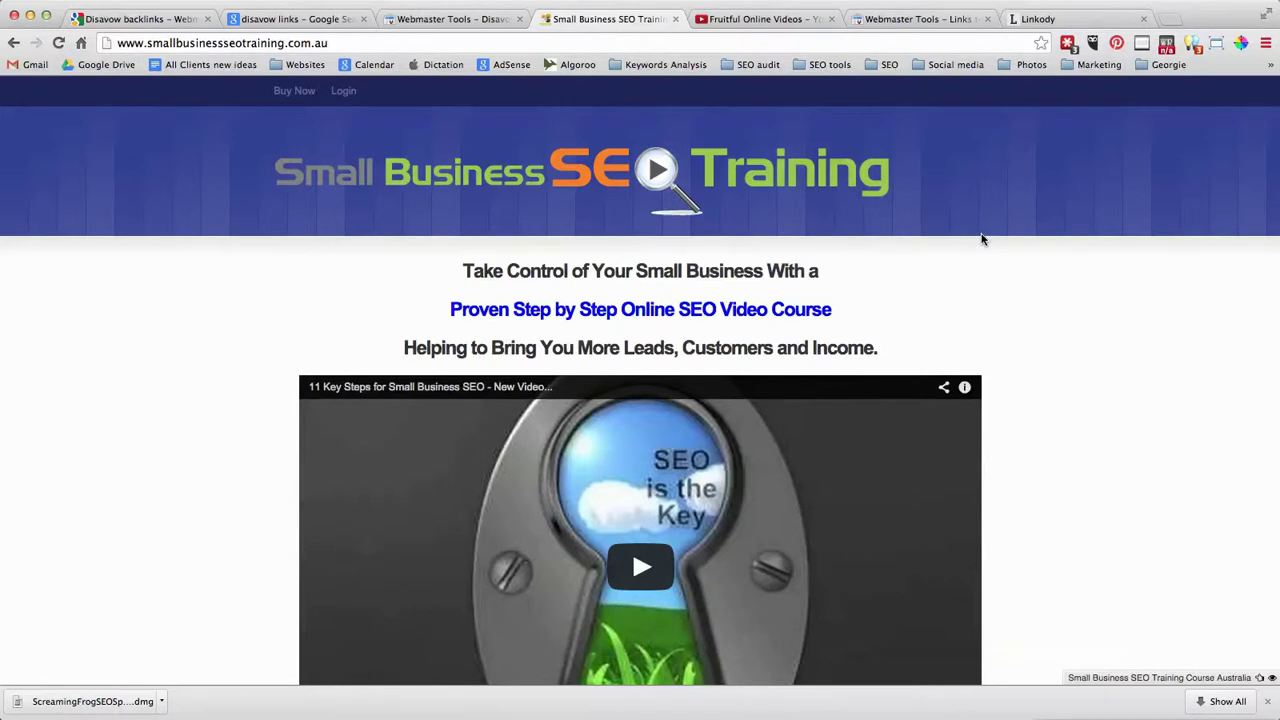
pyautogui.click(746, 20)
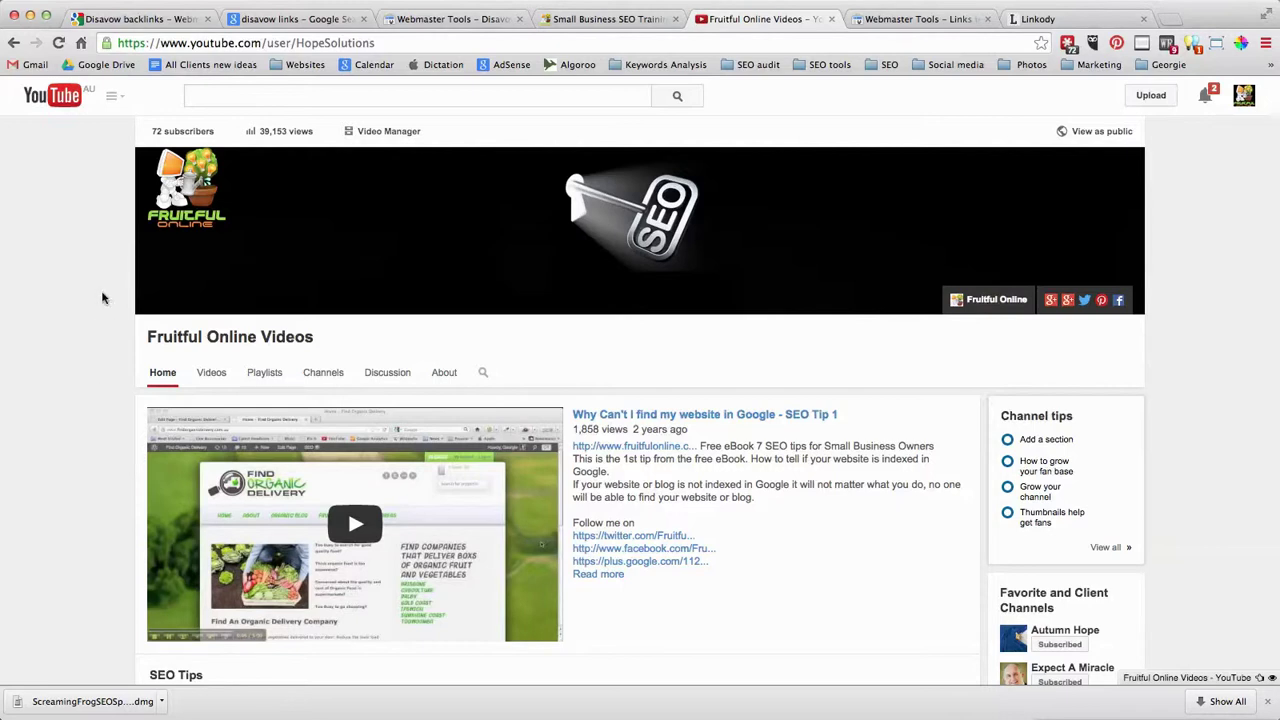
pyautogui.click(411, 24)
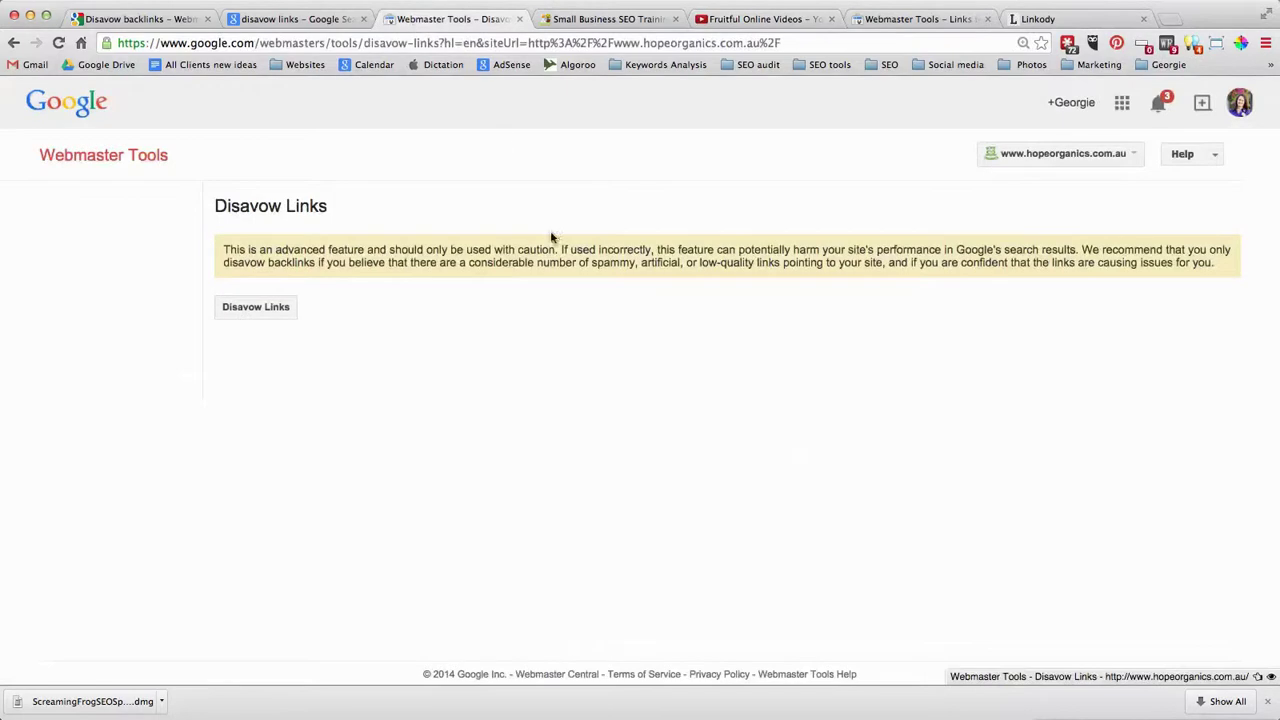